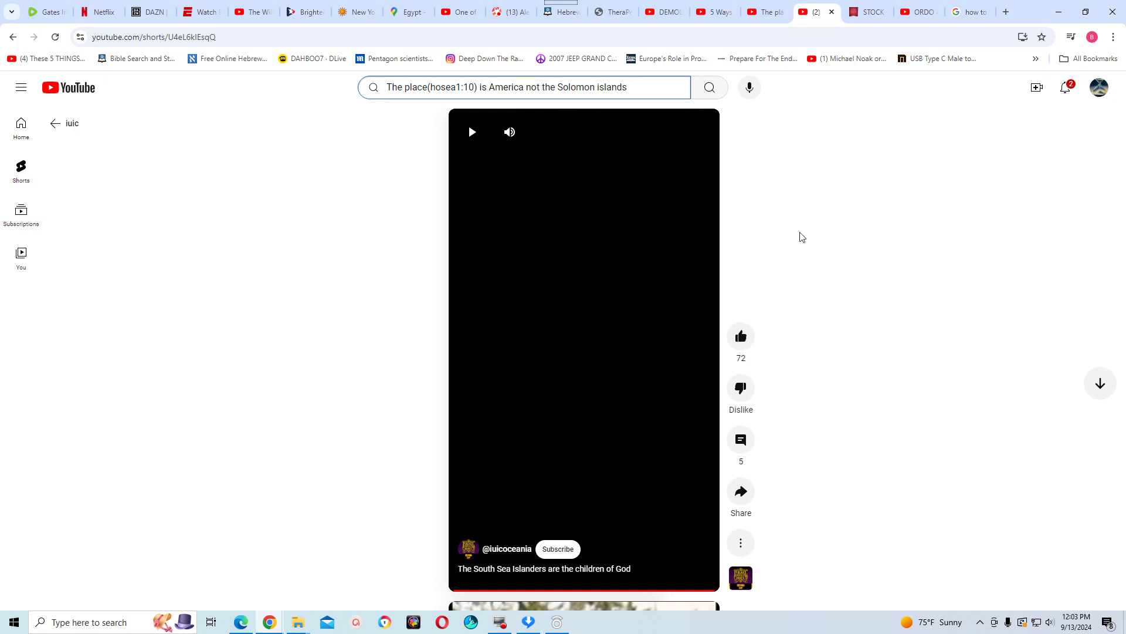
click(472, 132)
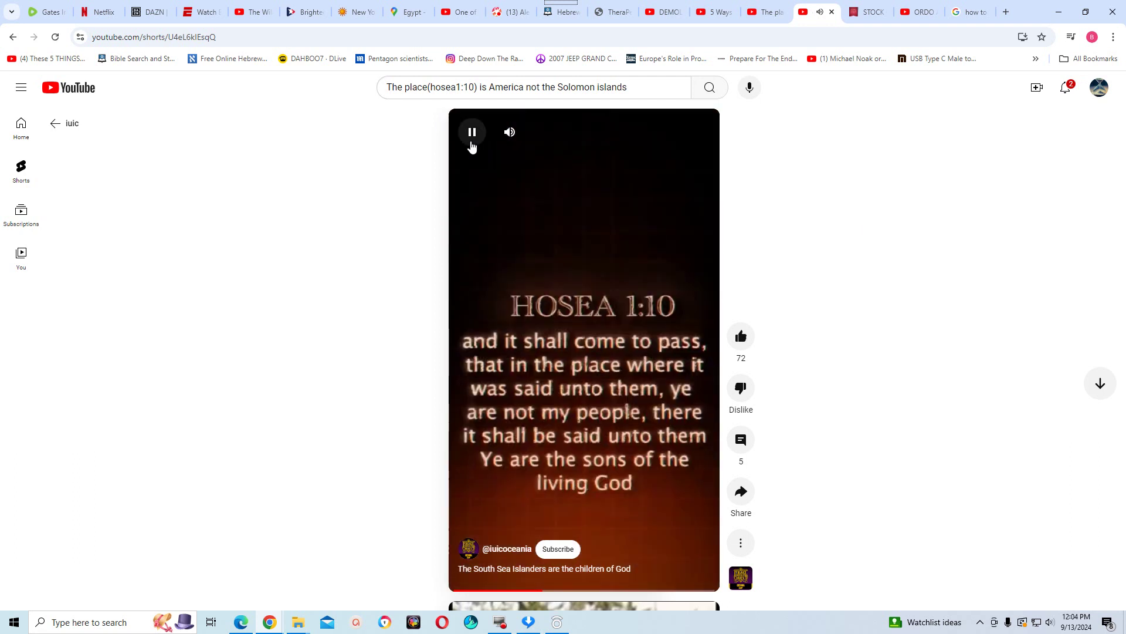
click(473, 134)
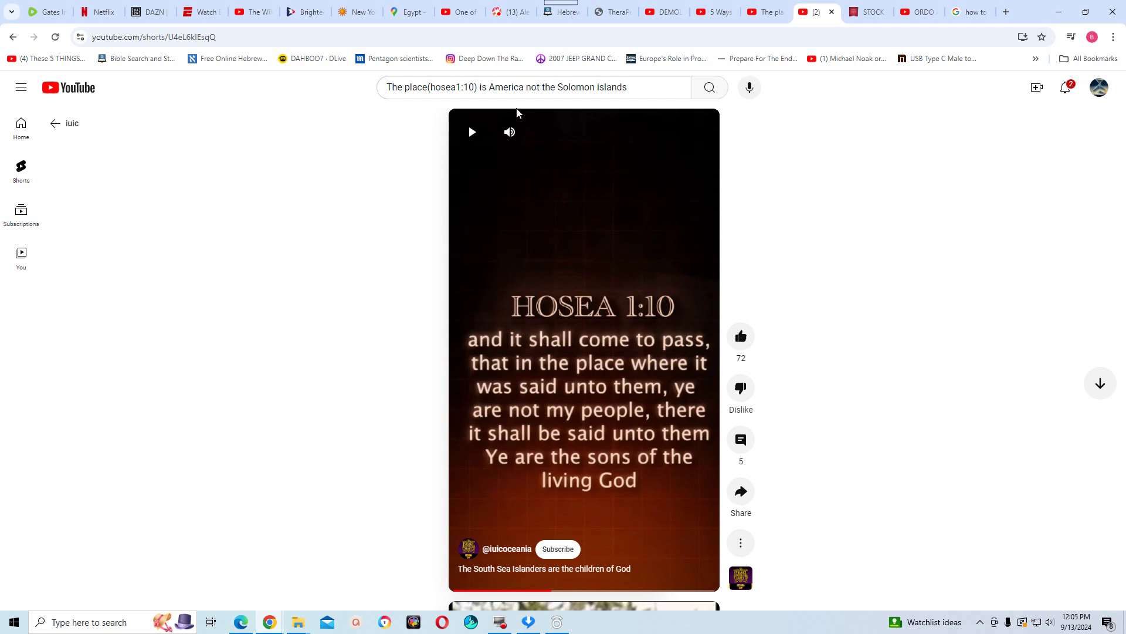
- Resume the Short and let it run past the verse into the captioned preacher clip
mouse_move(509, 132)
click(472, 133)
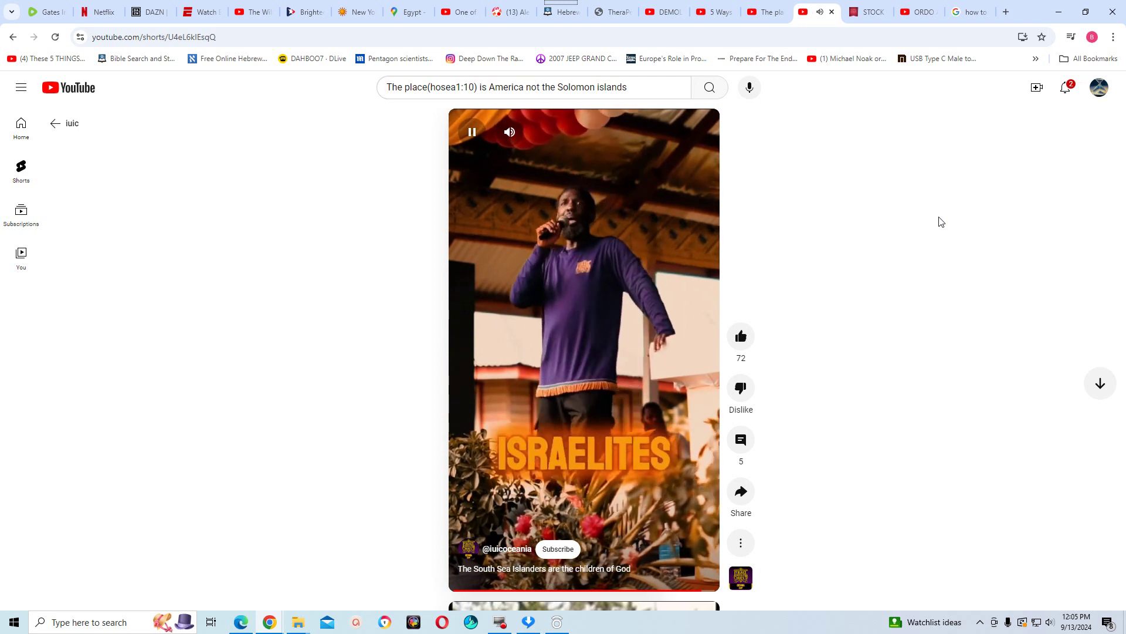
click(579, 343)
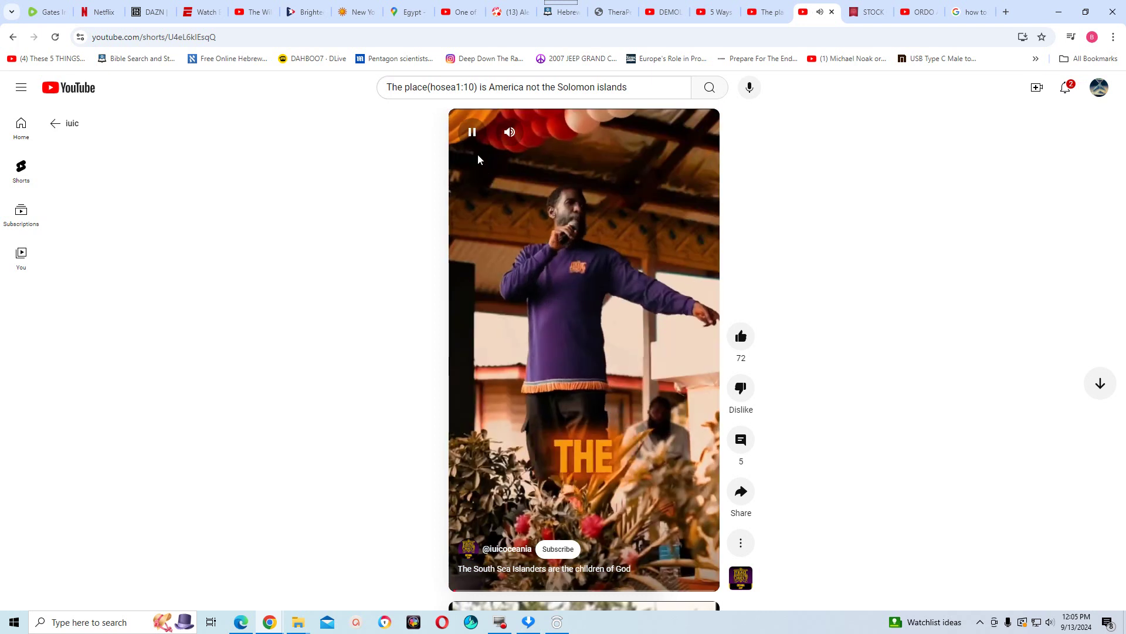
- Pause the Short on the preacher speaking with the caption "MORE"
click(473, 134)
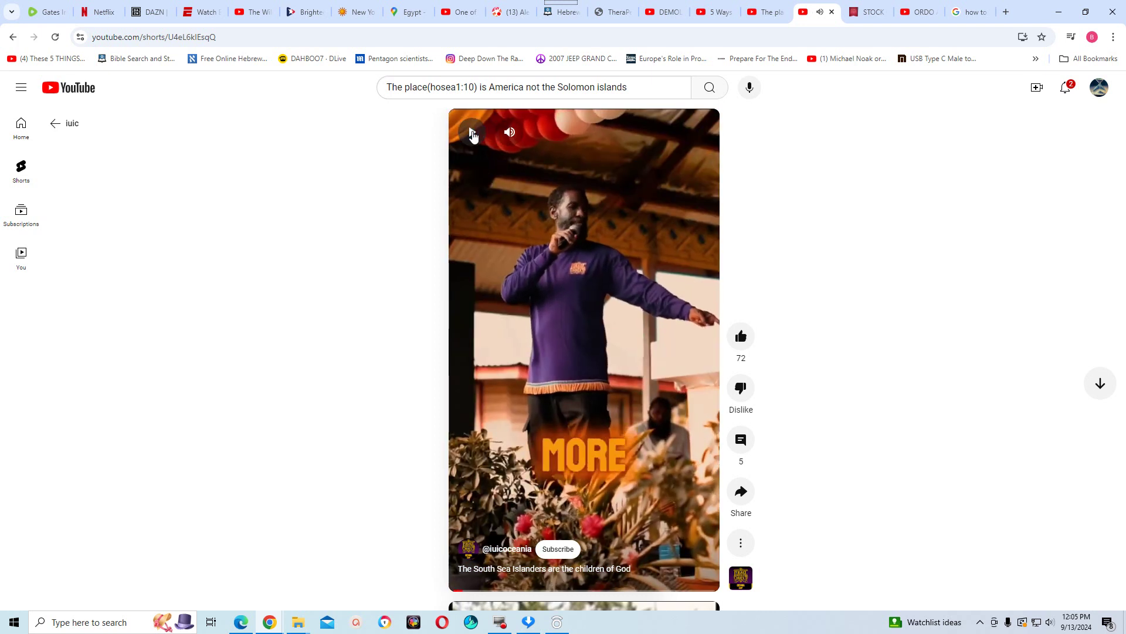